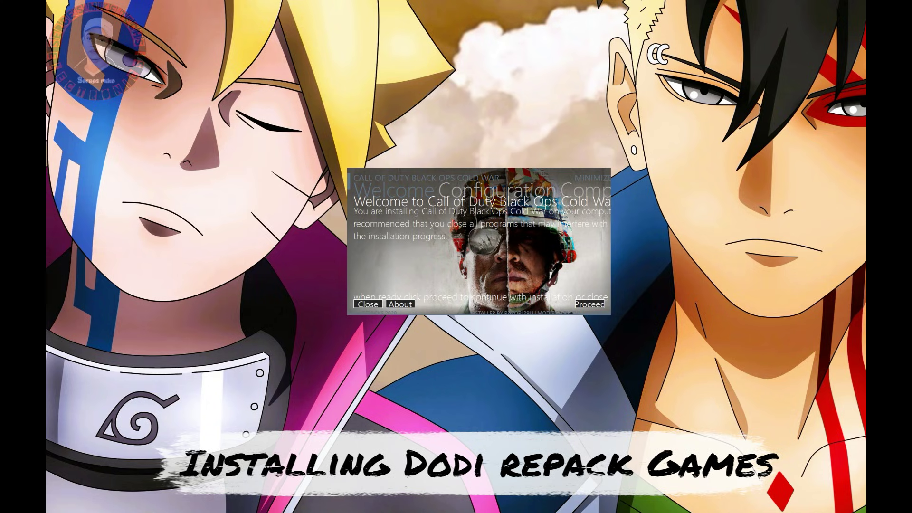
# Switch to µTorrent to view the downloaded DODI repack games, and minimize its window.
pyautogui.hotkey('alt', 'Tab')
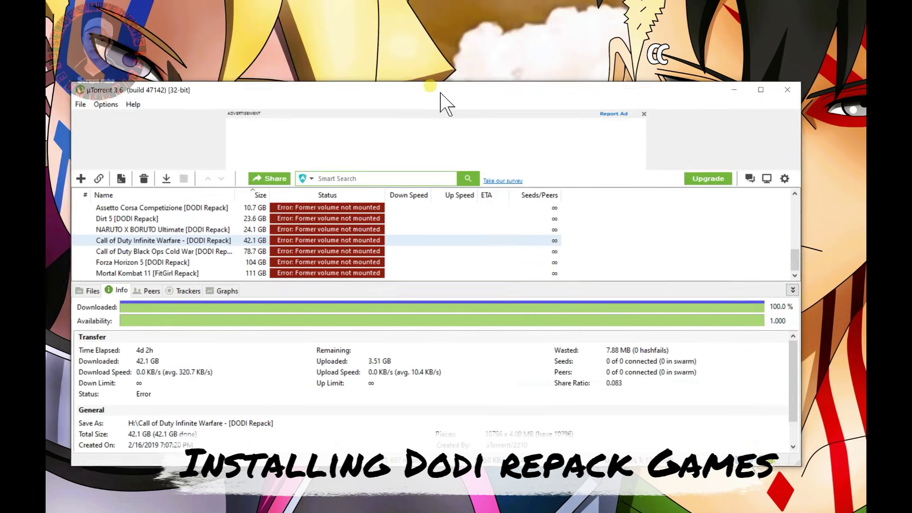
pyautogui.moveTo(441, 93); pyautogui.dragTo(445, 90)
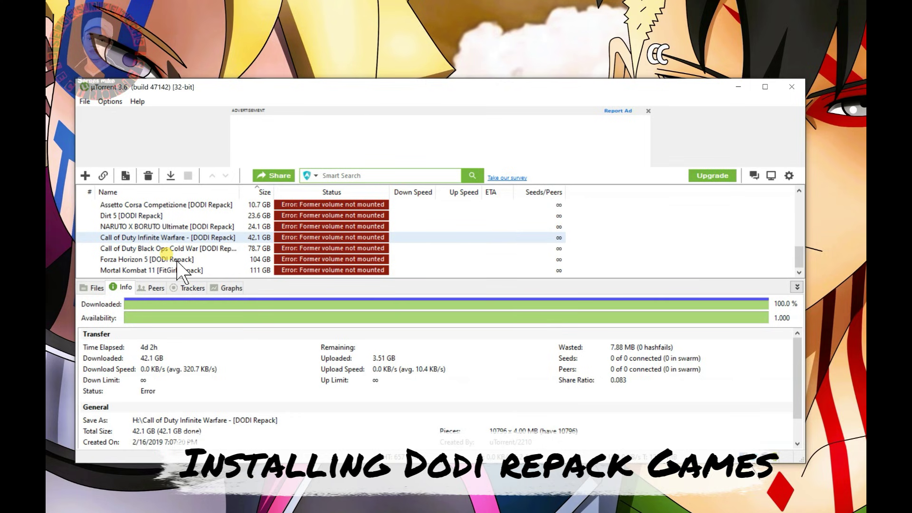
pyautogui.click(739, 89)
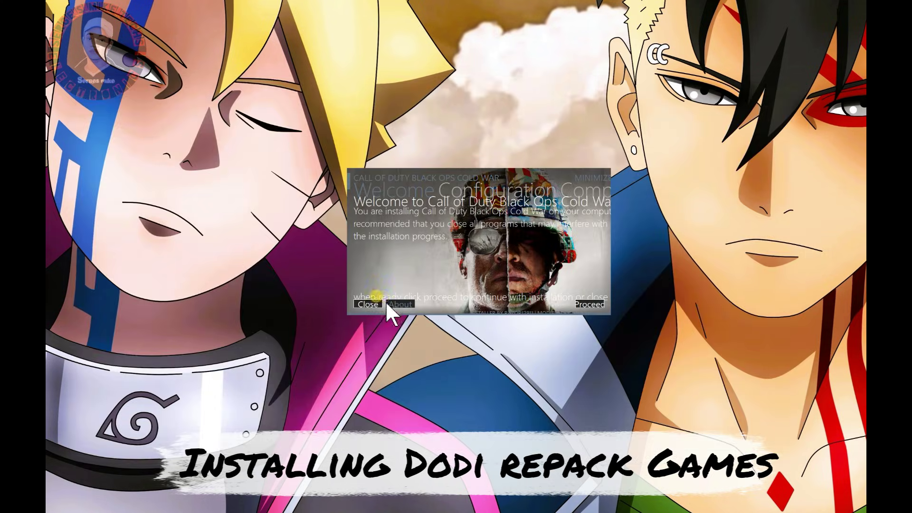
# Close the open installer and run Setup from the Call of Duty Black Ops Cold War [DODI Repack] folder on drive H.
pyautogui.click(369, 303)
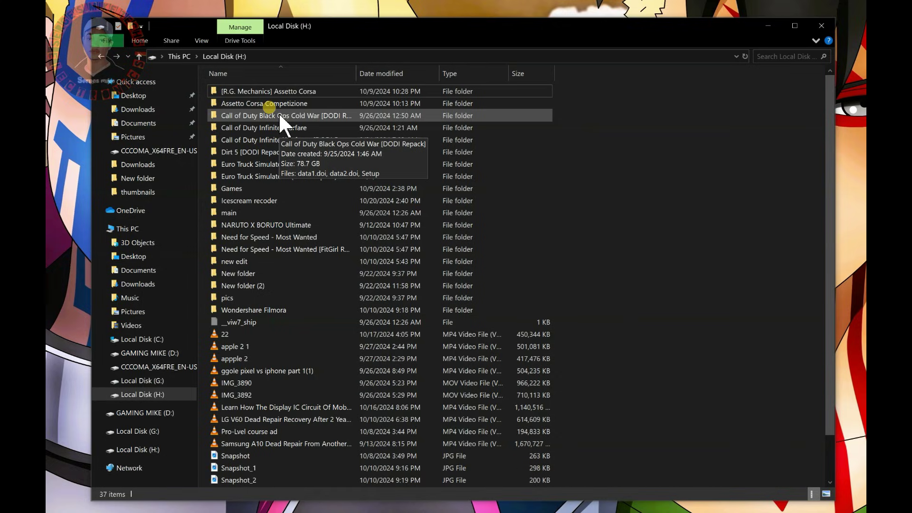
pyautogui.doubleClick(278, 116)
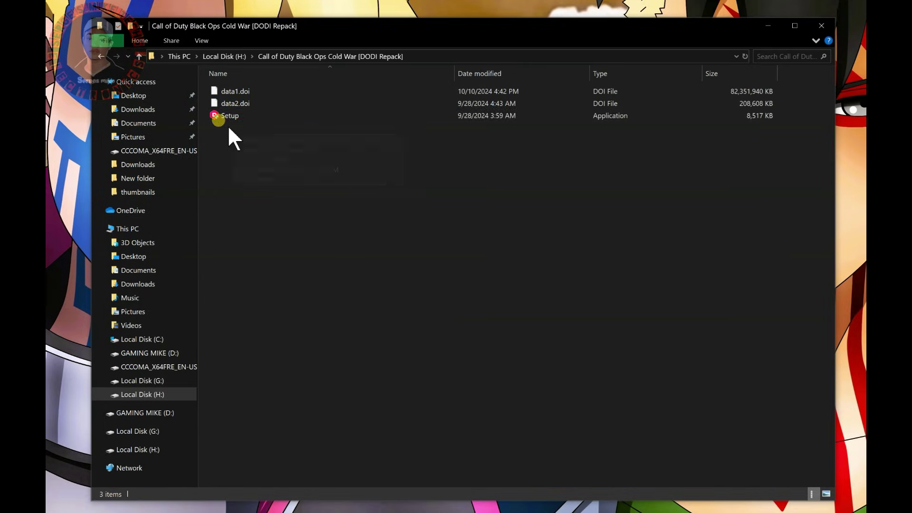
pyautogui.click(238, 118)
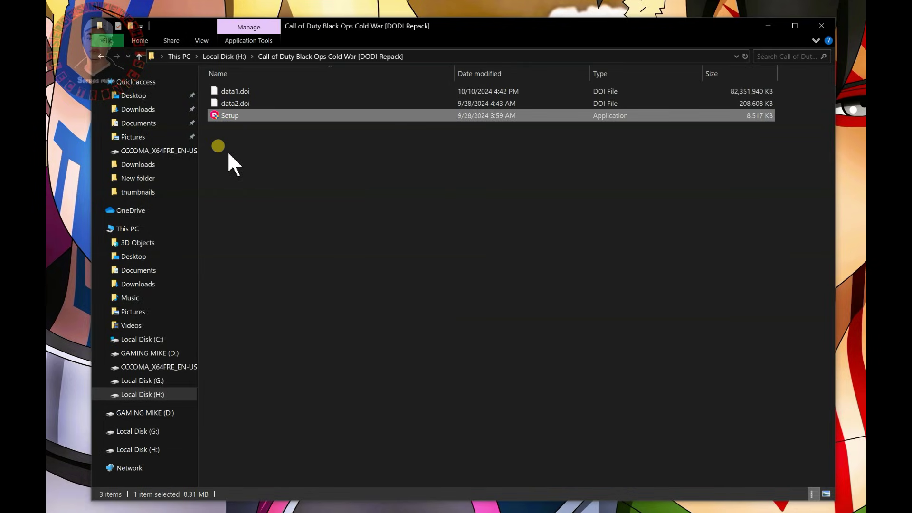
pyautogui.click(229, 154)
pyautogui.doubleClick(239, 115)
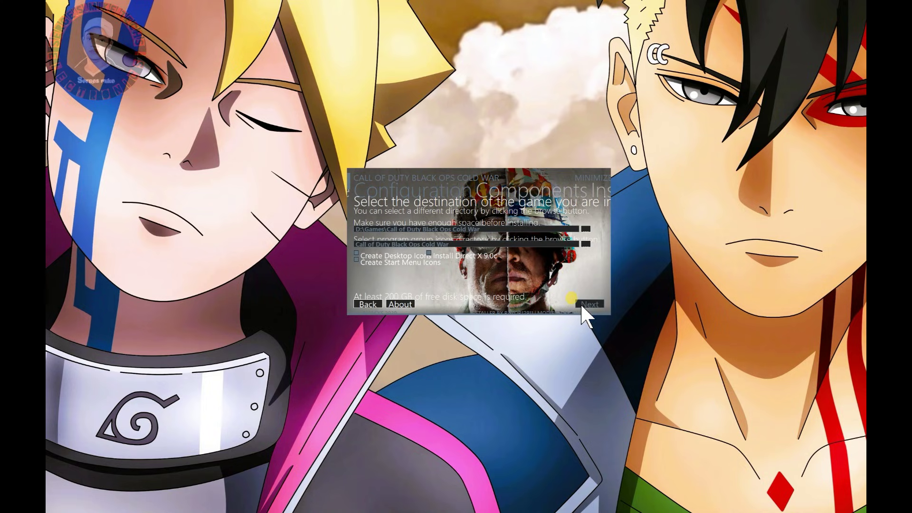
# Examine the installer's destination folder choices on drive D and the page that follows the destination settings.
pyautogui.click(587, 230)
pyautogui.scroll(1, 416, 233)
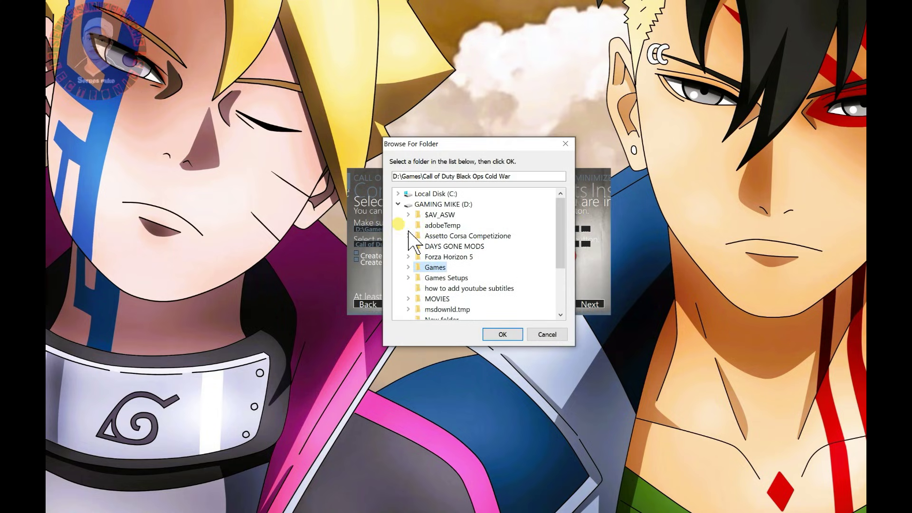
pyautogui.click(399, 204)
pyautogui.click(398, 204)
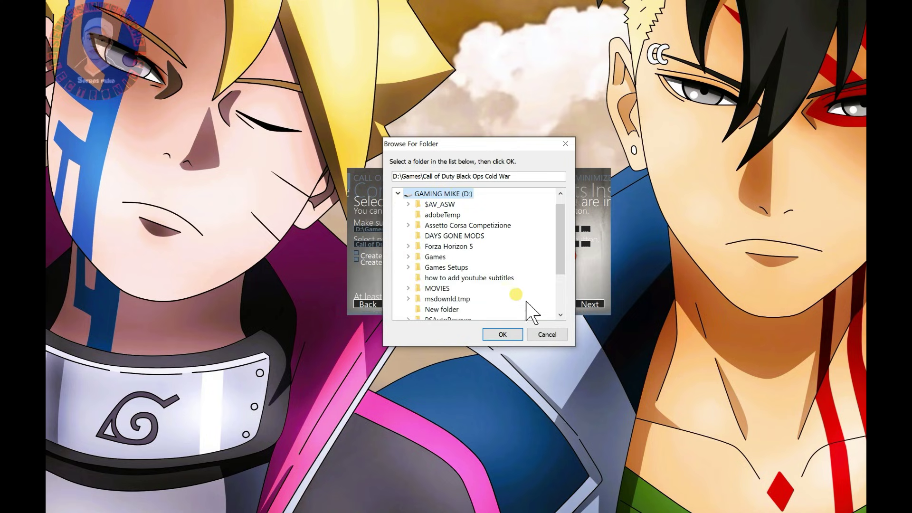
pyautogui.click(545, 334)
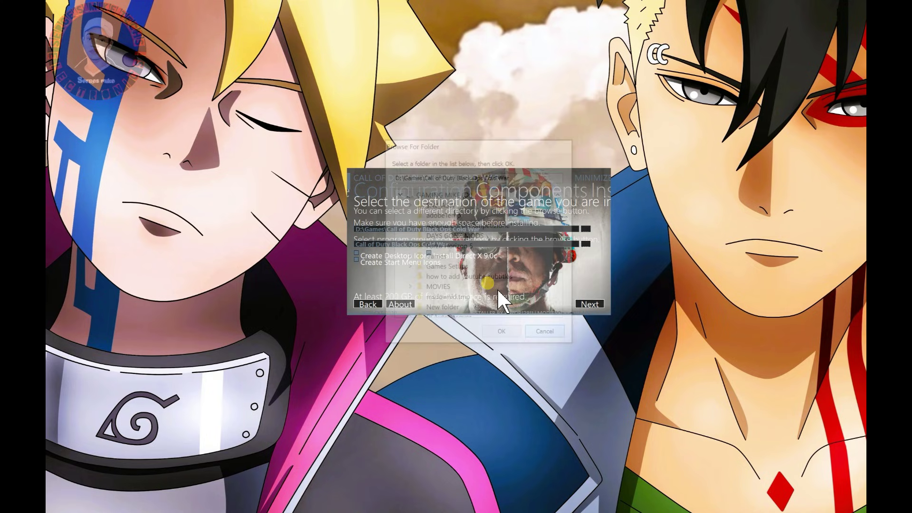
pyautogui.click(590, 305)
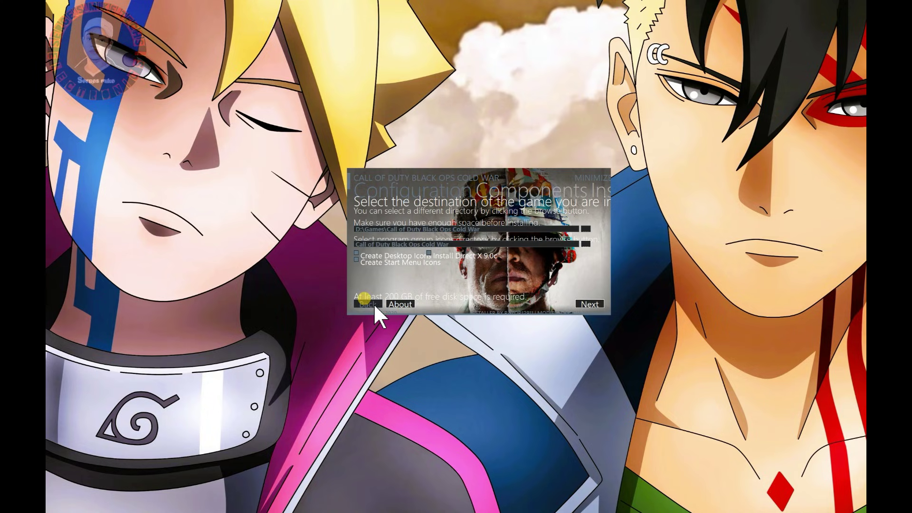
pyautogui.click(375, 304)
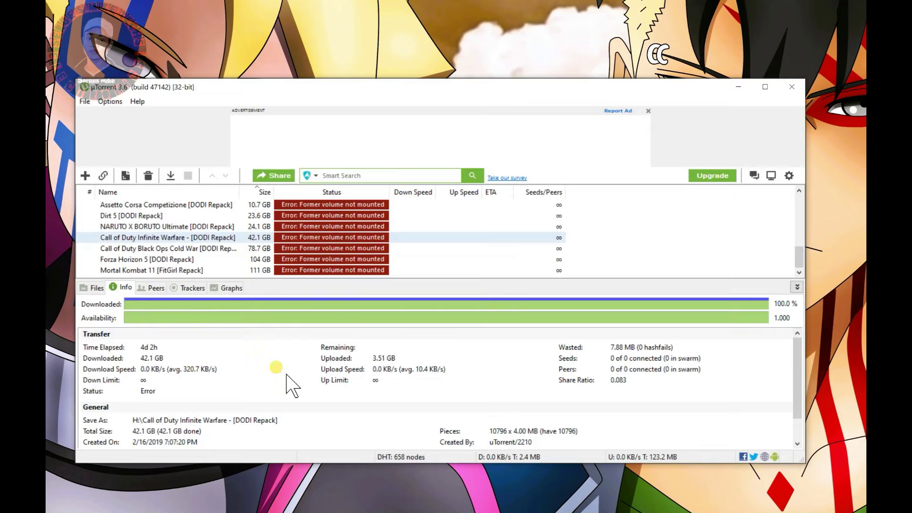
# Check the game torrents in µTorrent and view the commands available for Forza Horizon 5 [DODI Repack].
pyautogui.scroll(2, 327, 247)
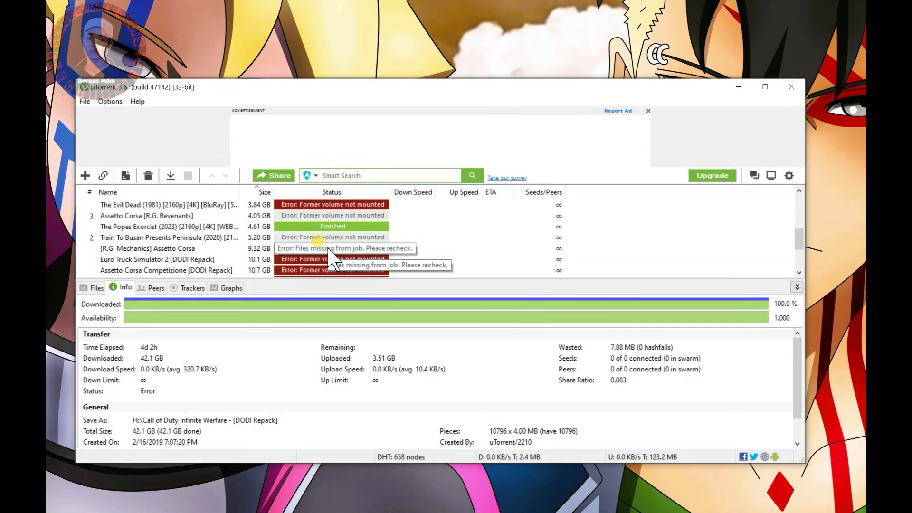
pyautogui.scroll(-2, 275, 259)
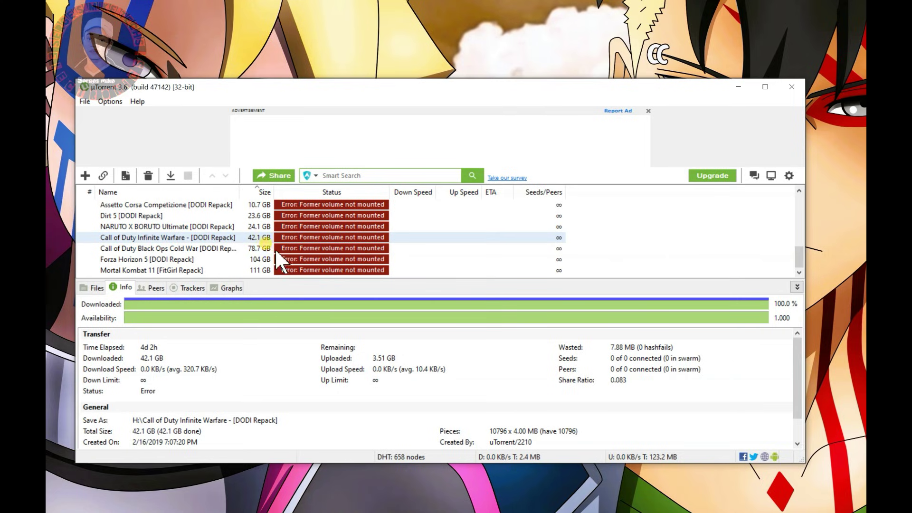
pyautogui.click(192, 260)
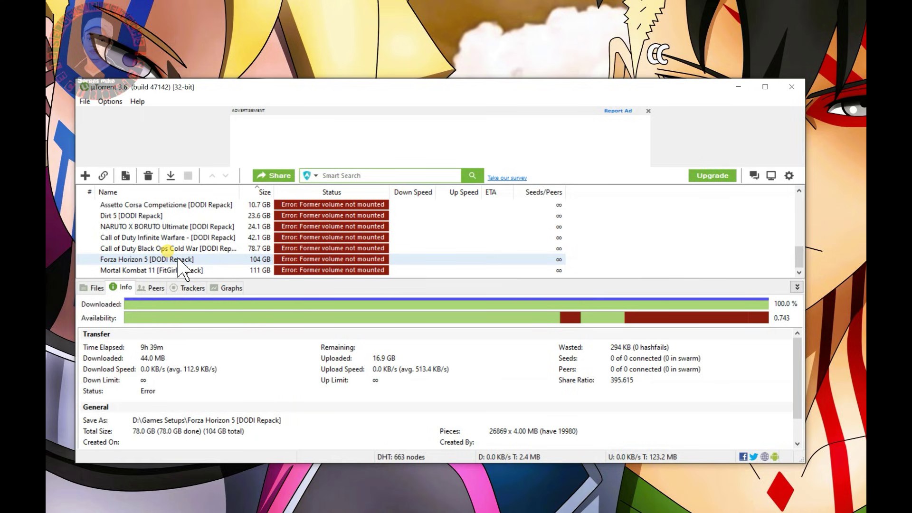
pyautogui.rightClick(172, 264)
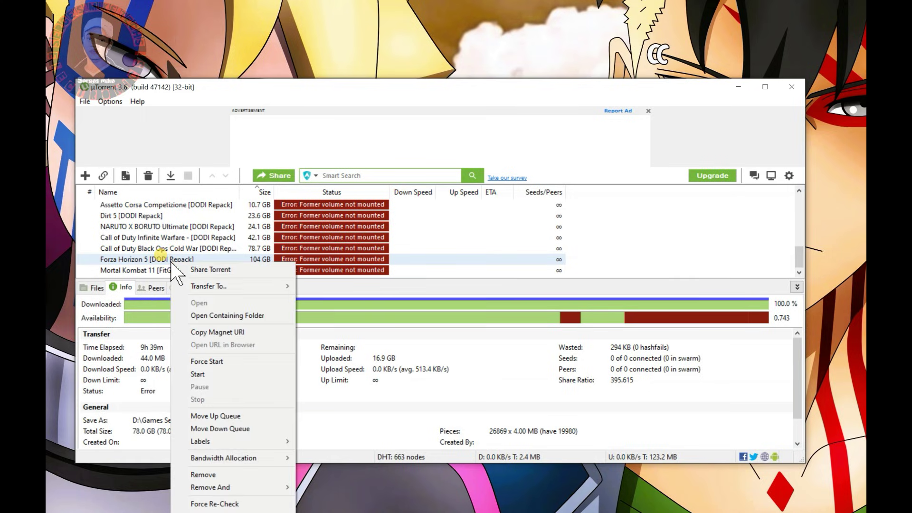
pyautogui.click(176, 237)
# Look through the whole torrent list to compare the entries' sizes and statuses.
pyautogui.scroll(1, 175, 243)
pyautogui.scroll(3, 177, 244)
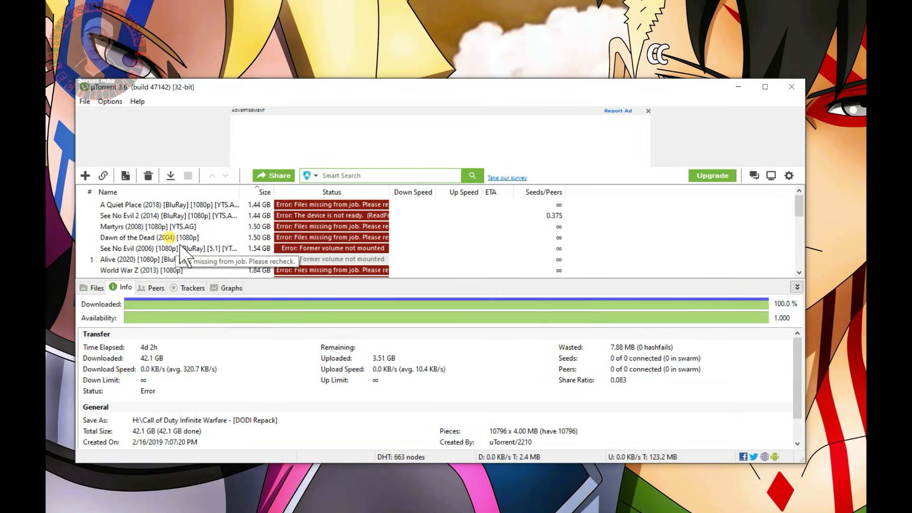
pyautogui.scroll(-4, 185, 238)
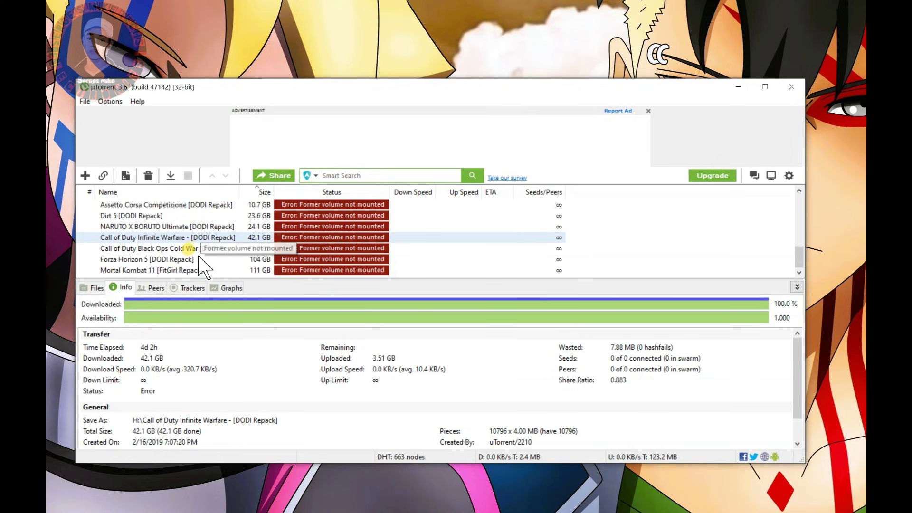
pyautogui.scroll(4, 195, 250)
pyautogui.scroll(2, 204, 242)
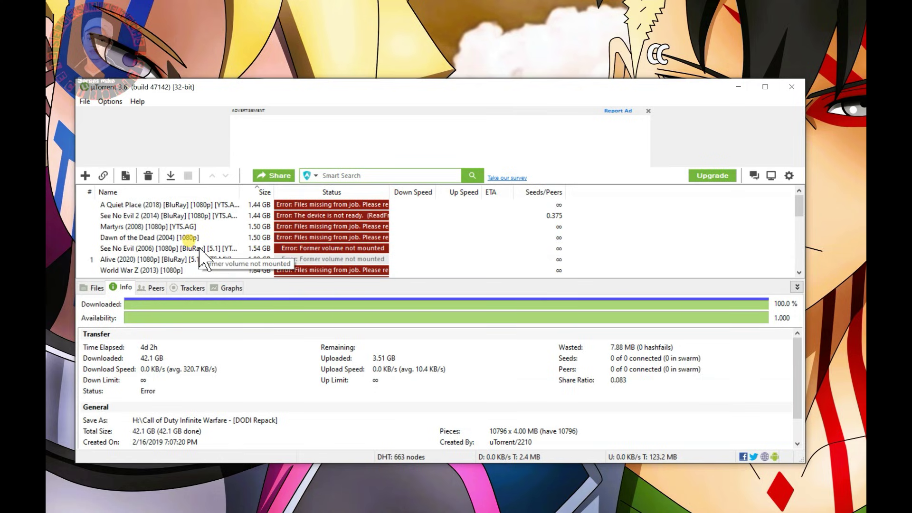
pyautogui.scroll(-6, 205, 250)
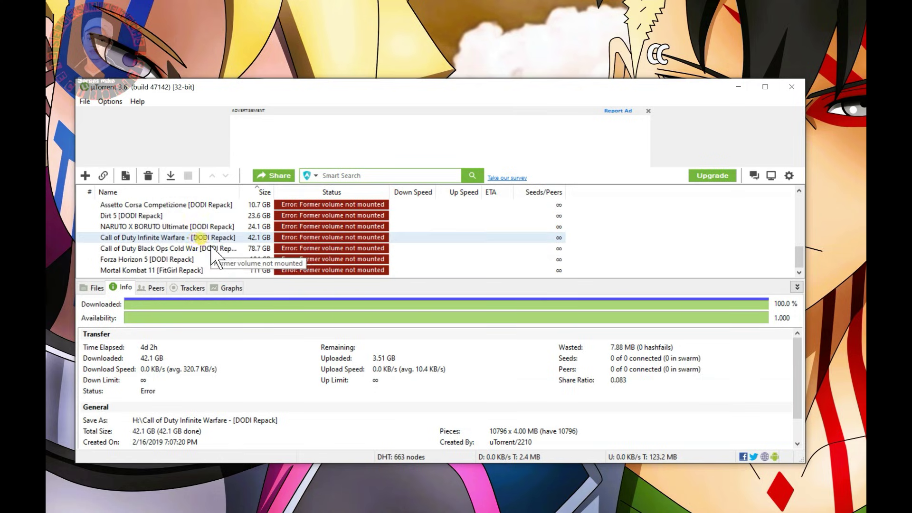
# Select the Mortal Kombat 11 [FitGirl Repack] torrent and bring up its Force Re-Check command.
pyautogui.click(181, 270)
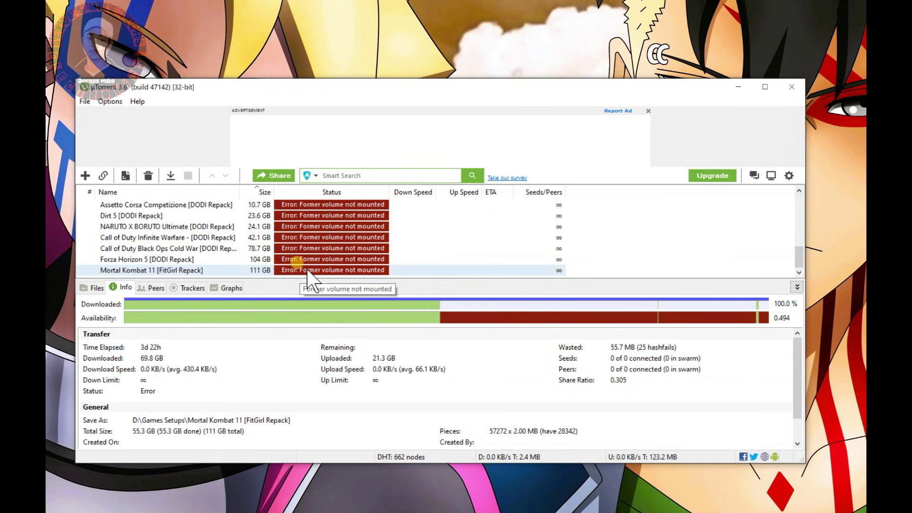
pyautogui.rightClick(187, 270)
pyautogui.click(257, 259)
pyautogui.click(235, 269)
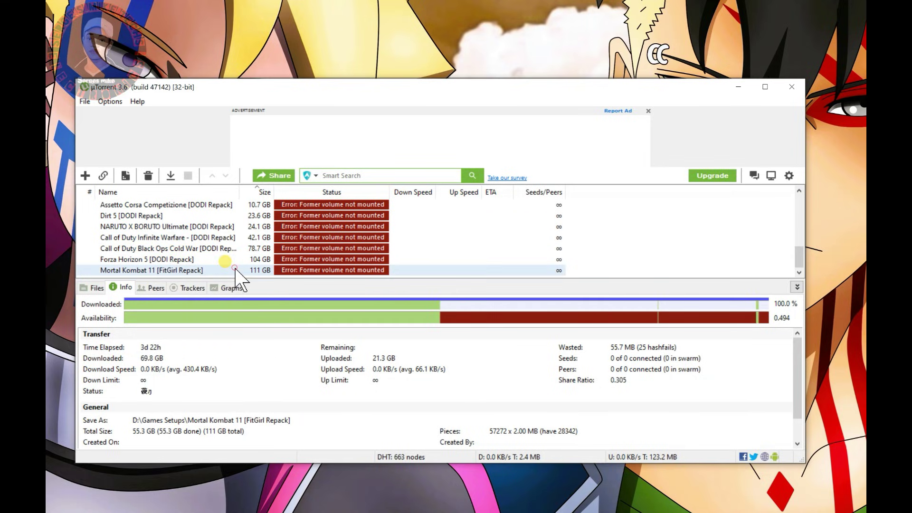
pyautogui.rightClick(235, 270)
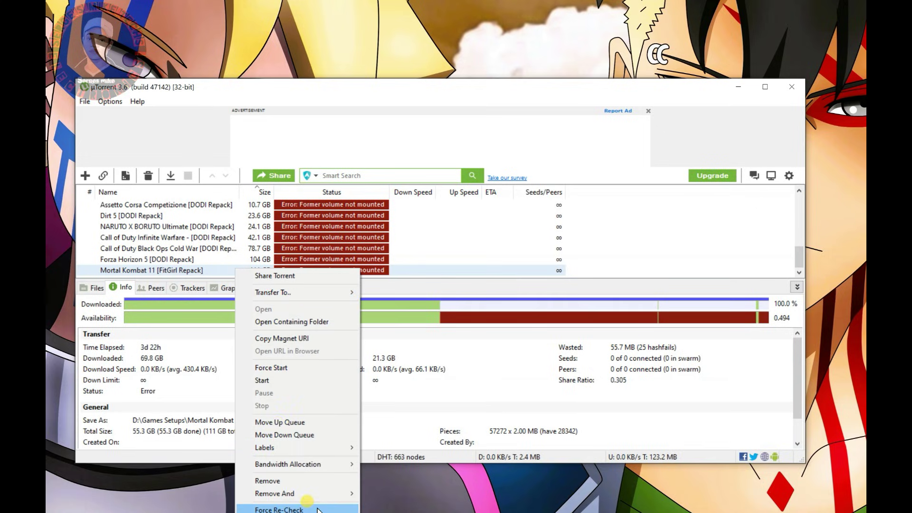